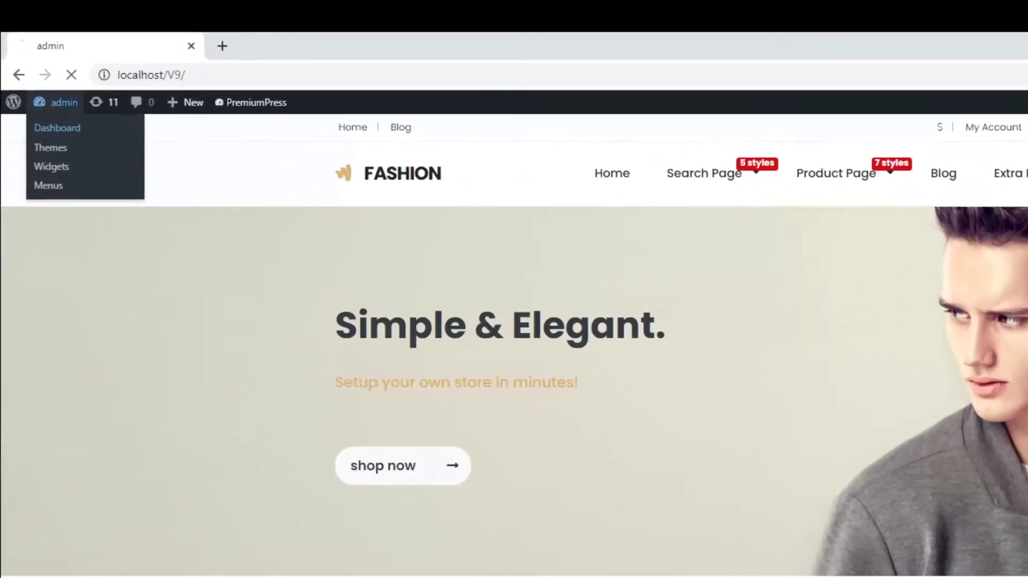
Step: Go from the storefront to the WordPress admin Dashboard via the site name
left_click(36, 78)
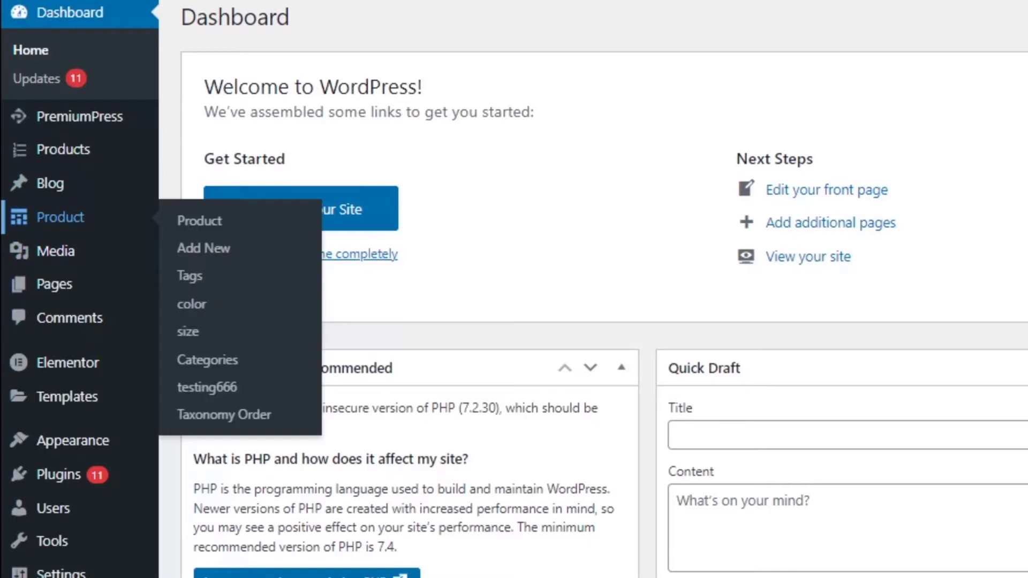
Step: Open the Product list from the admin sidebar
left_click(60, 217)
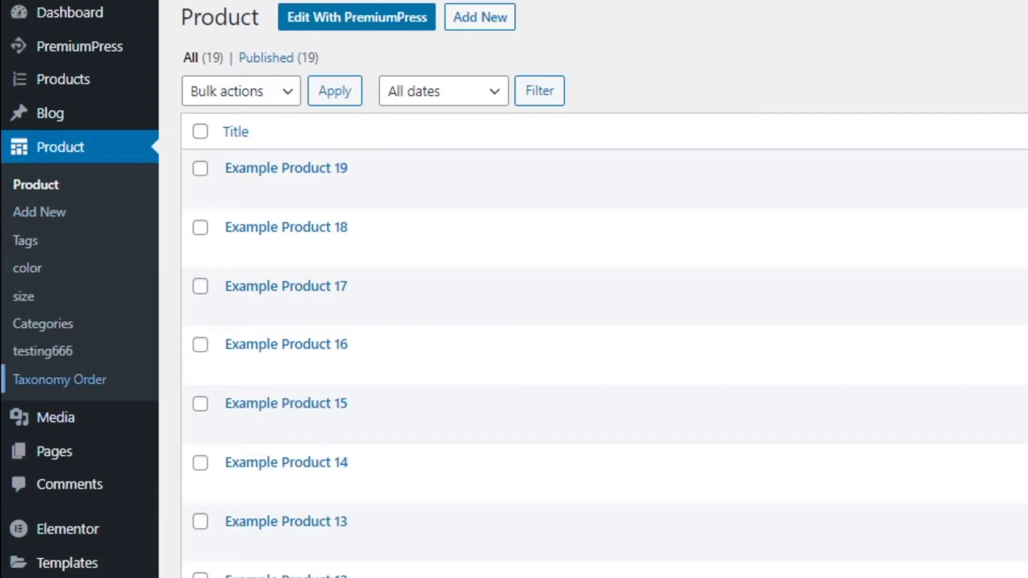
Step: Open Taxonomy Order and review the manual category order, with Sports above Electronic
left_click(60, 379)
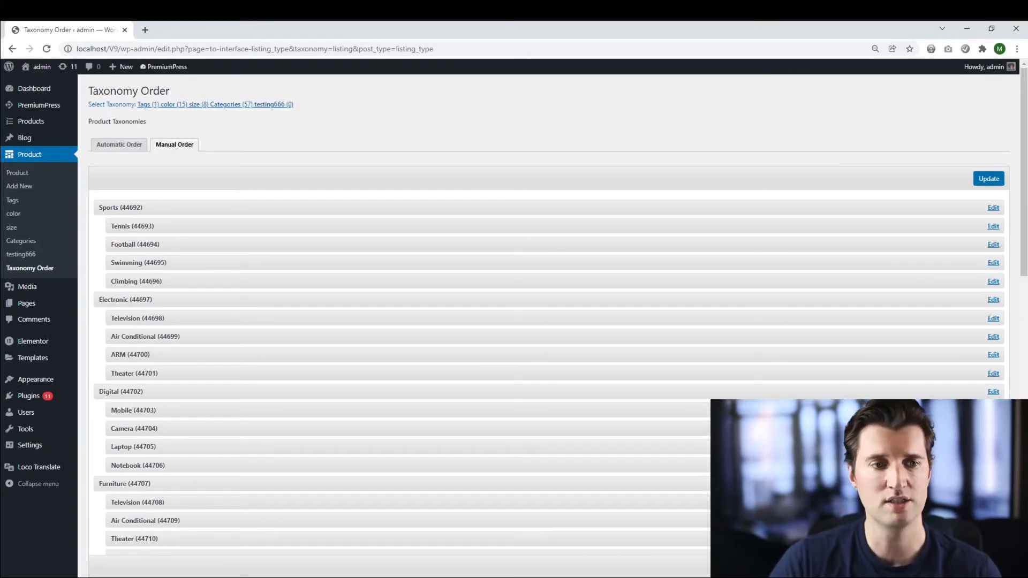
mouse_move(121, 207)
left_mouse_down()
mouse_move(103, 229)
mouse_move(104, 318)
mouse_move(105, 207)
left_mouse_up()
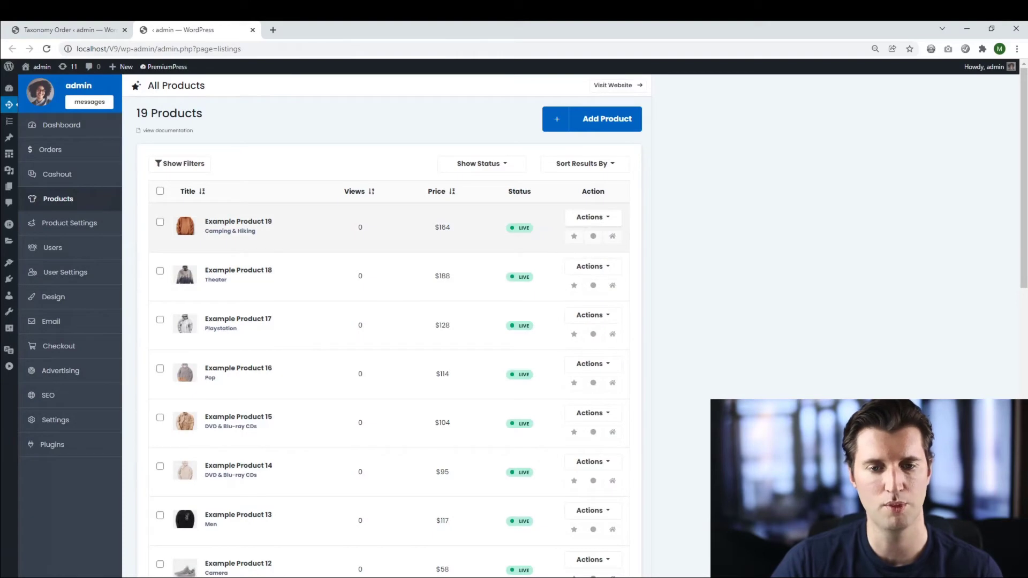
Step: Check a product's category list shows Sports before Electronic, then return to Taxonomy Order
left_click(568, 239)
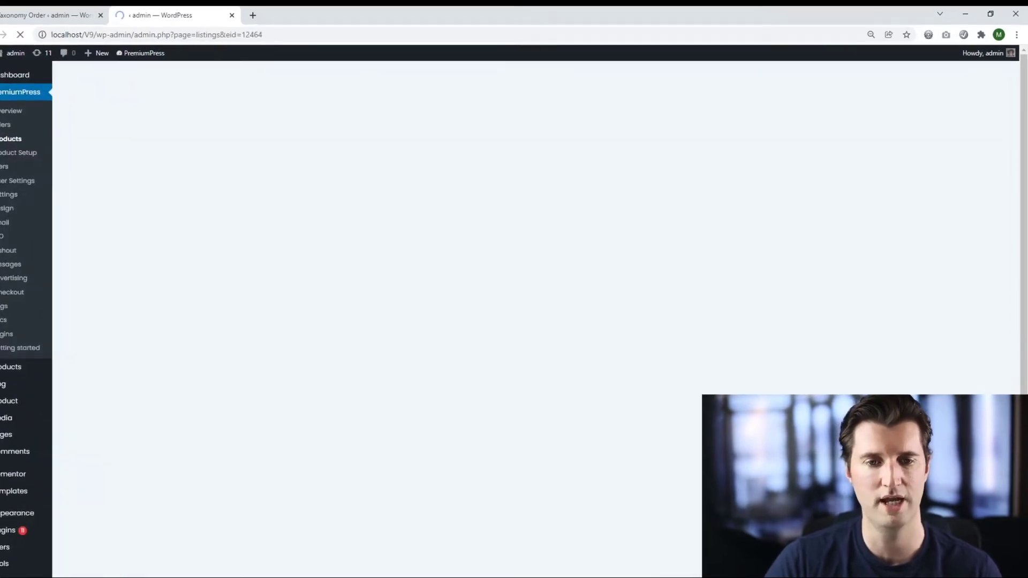
scroll(338, 289, "down", 2)
scroll(337, 289, "down", 2)
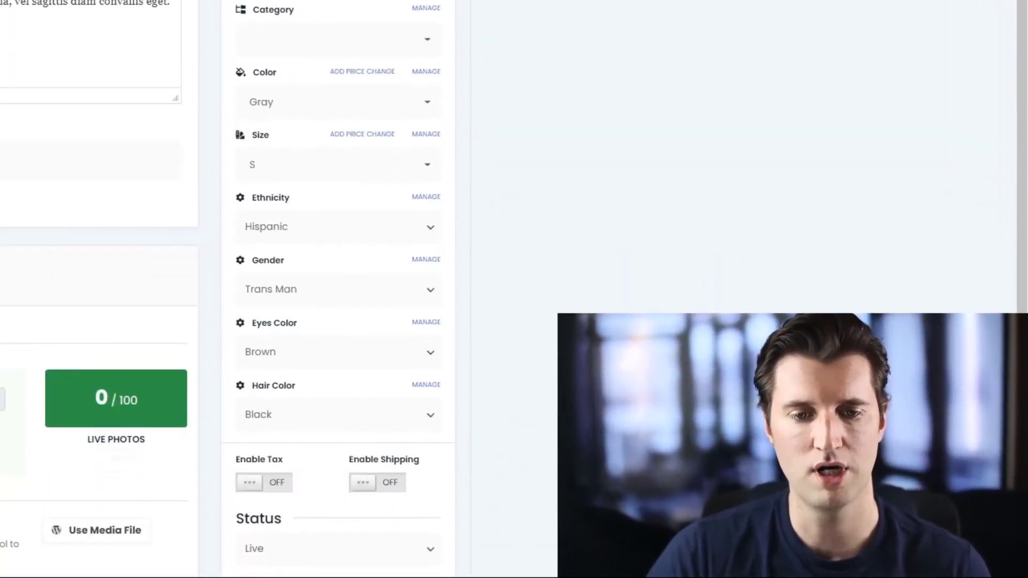
scroll(337, 289, "down", 1)
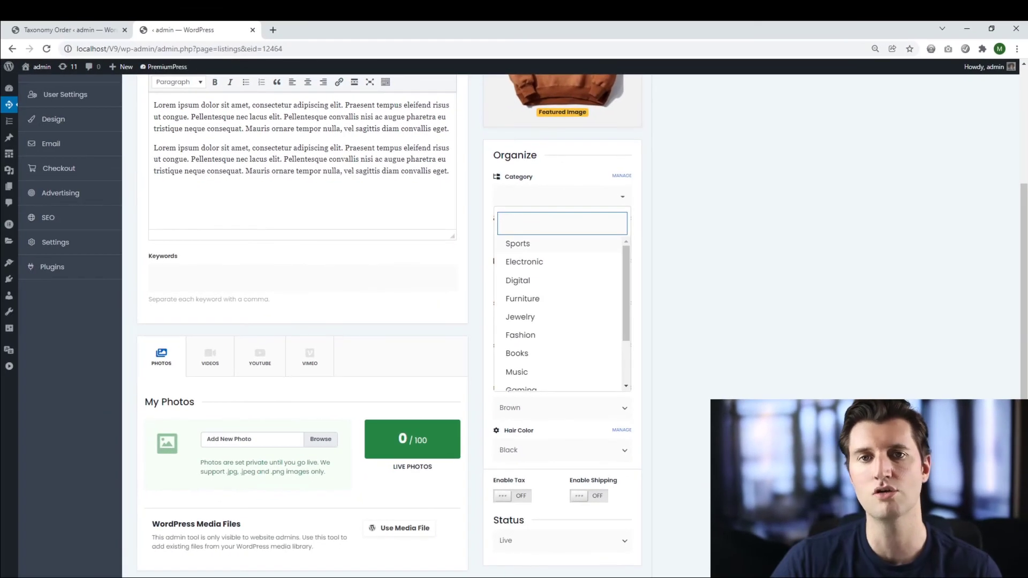
left_click(562, 129)
left_click(68, 30)
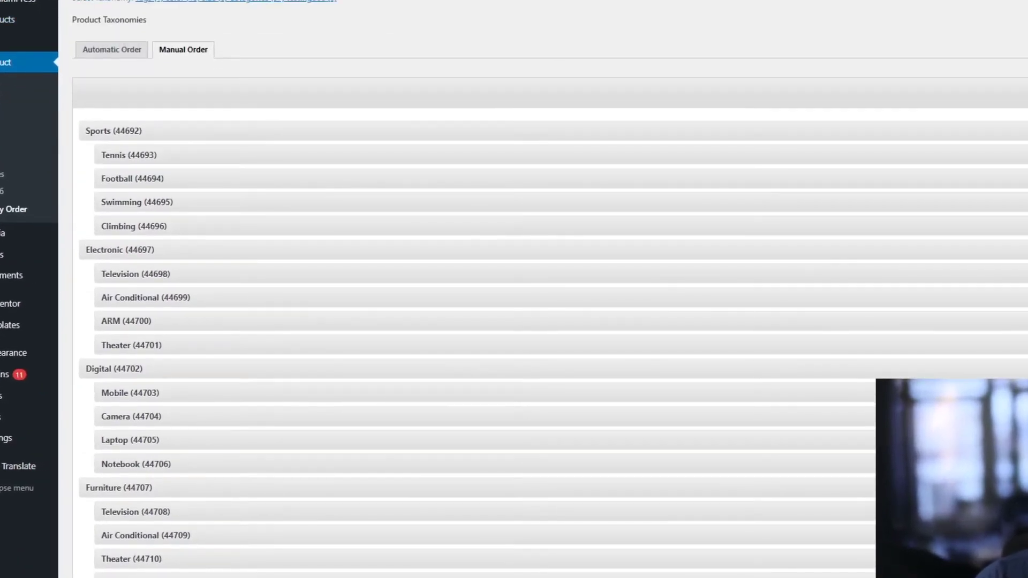
scroll(513, 321, "down", 1)
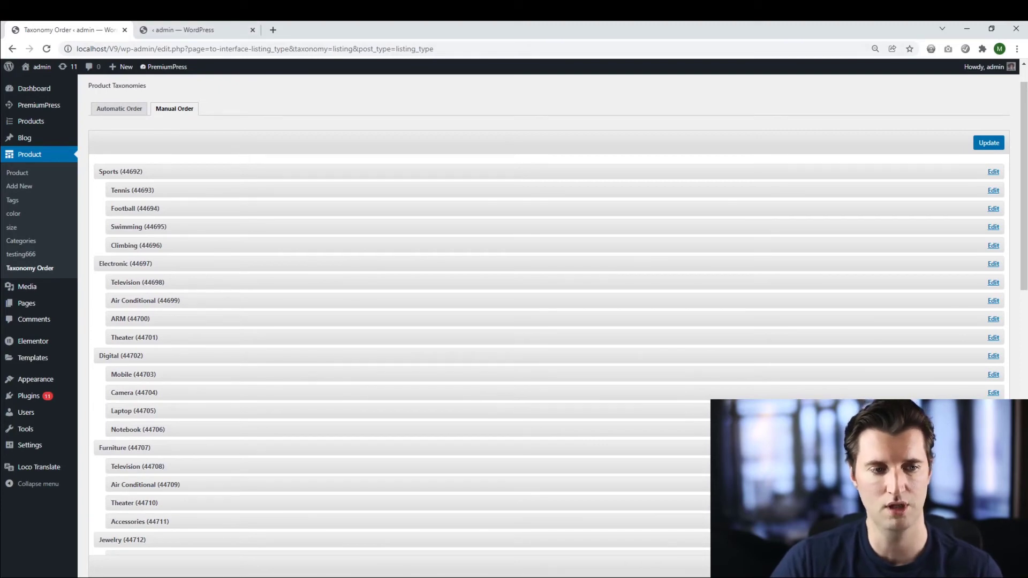
Step: Drag the Electronic group above Sports, then return to the product edit tab
left_click_drag(125, 263, 126, 165)
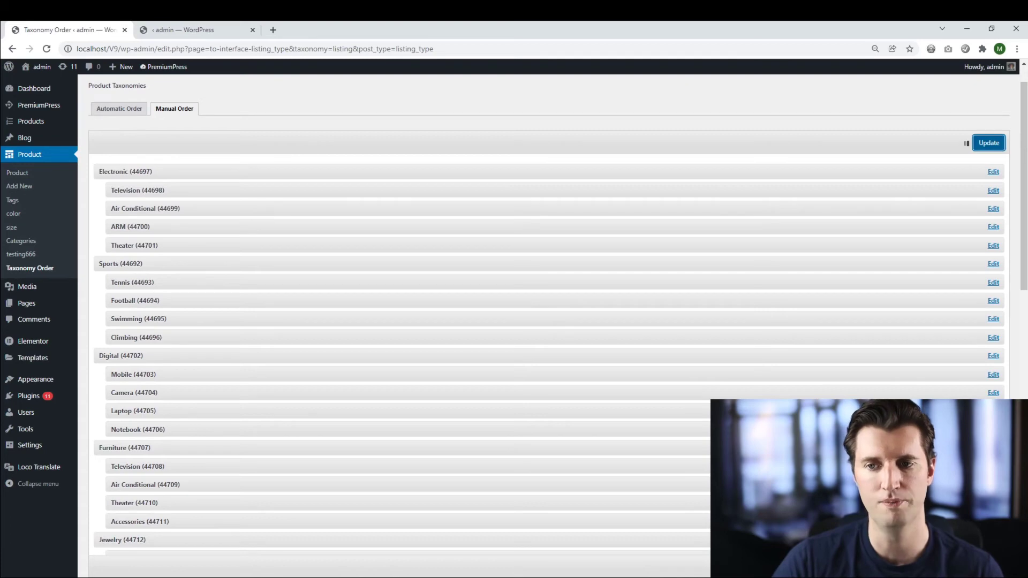
key("ctrl+Tab")
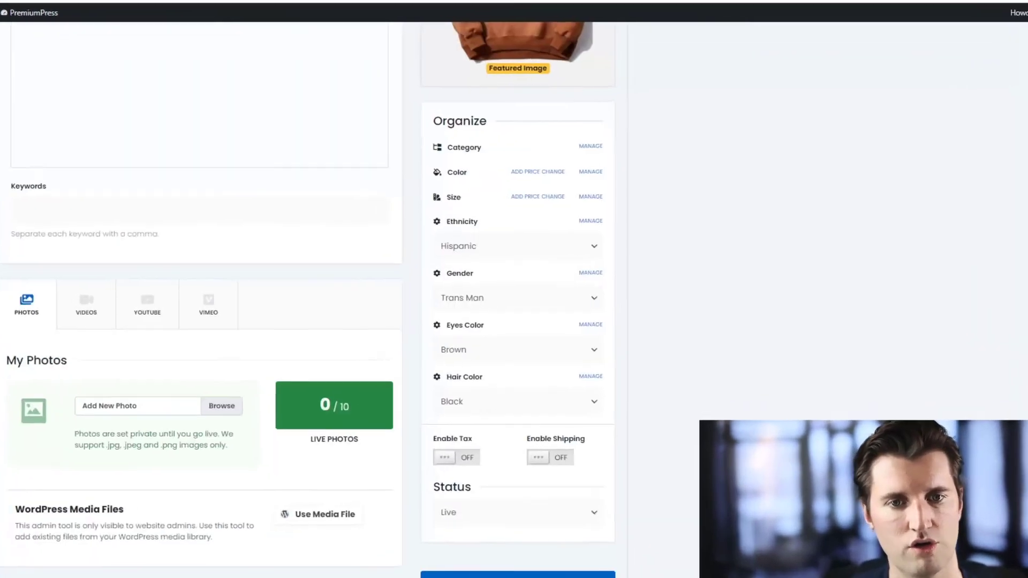
Step: Confirm the product's Category dropdown now lists Electronic first, then close it
left_click(397, 102)
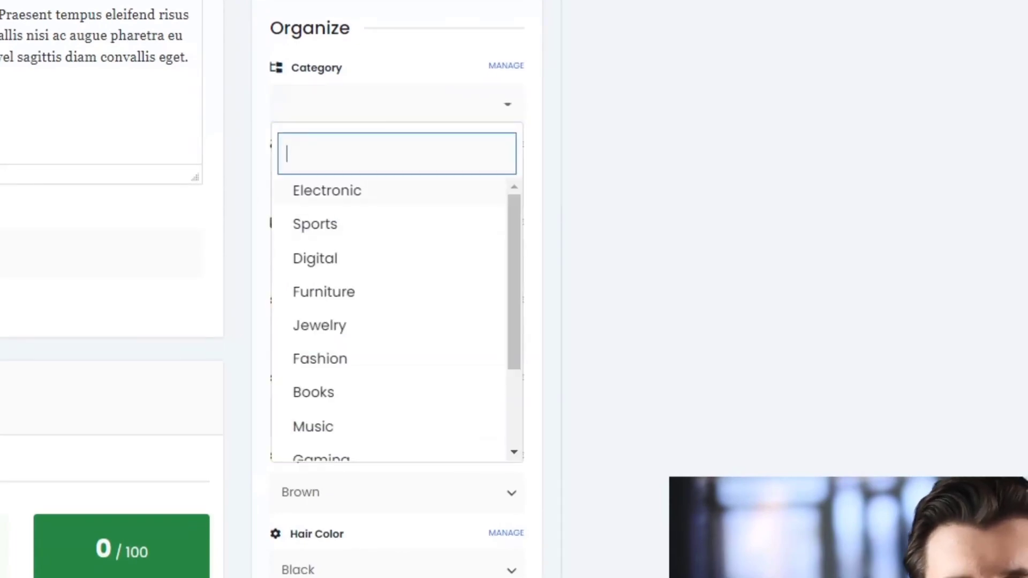
key("Escape")
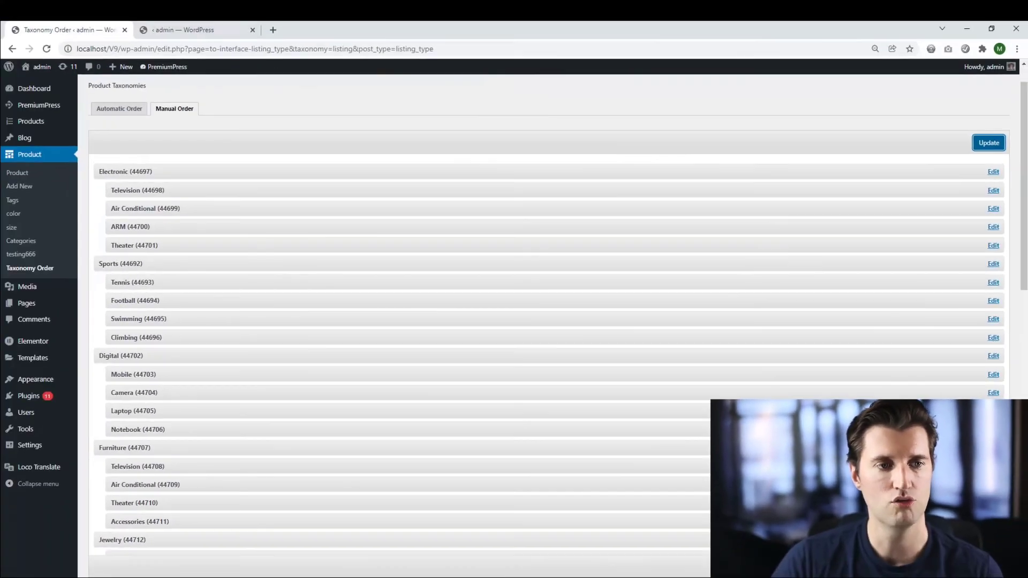
scroll(514, 322, "up", 1)
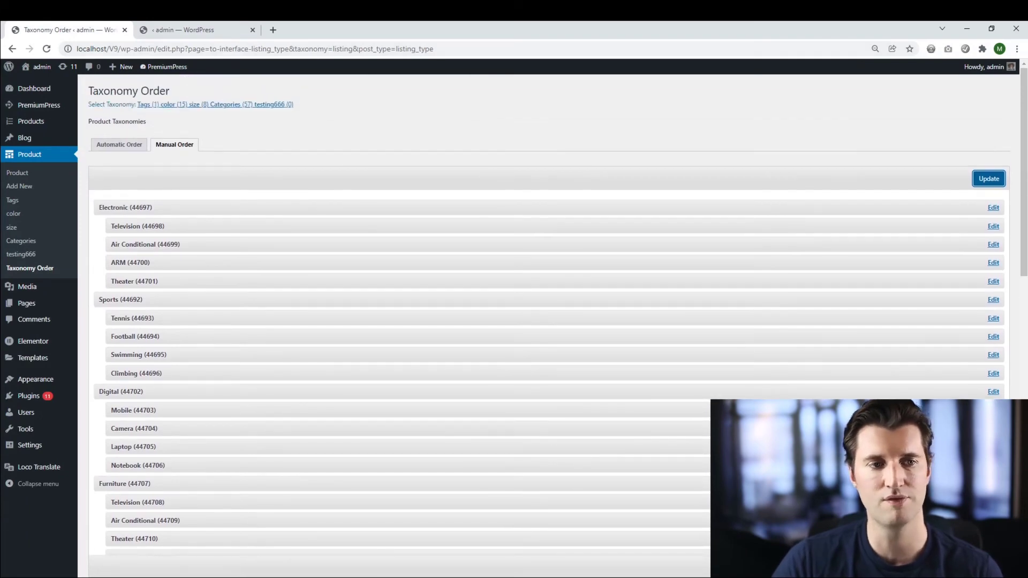